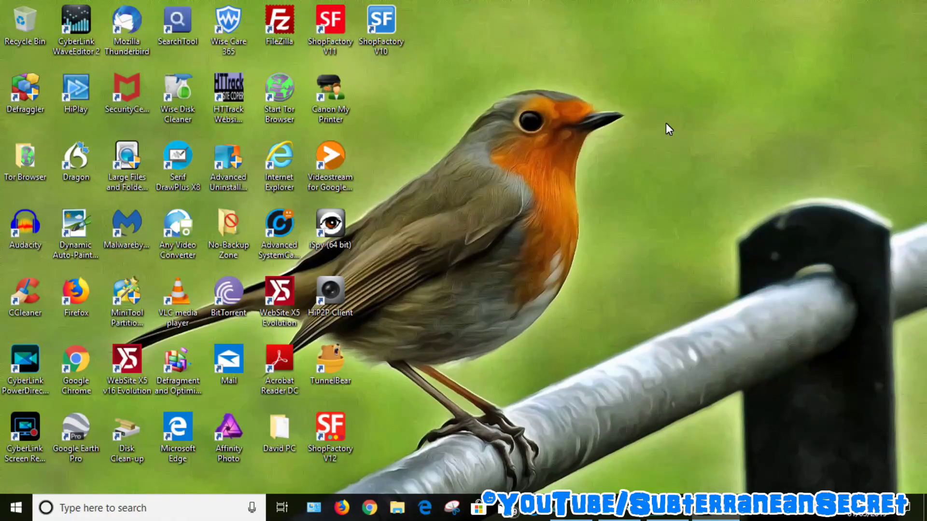
# Bring the Chrome window showing the Tomb Raider (2018) streaming page to the front
pyautogui.click(623, 515)
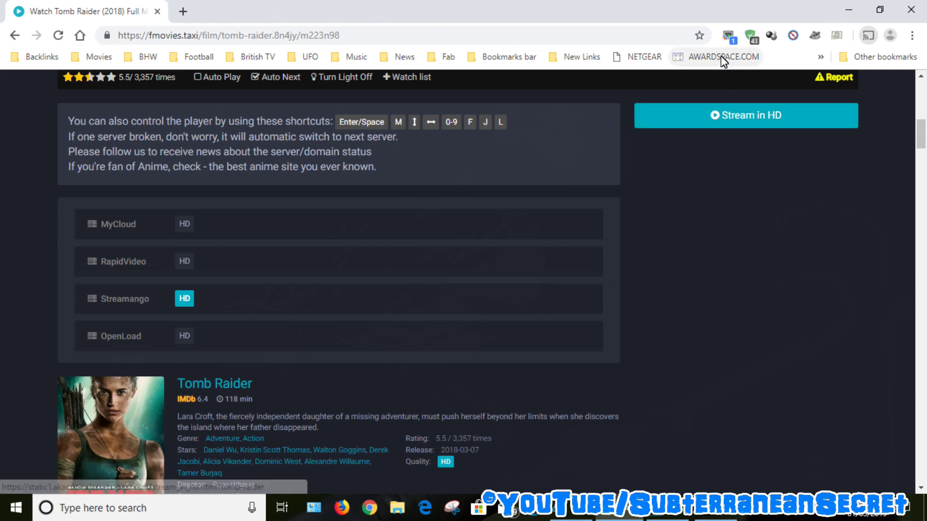
# Open the CastBuddy popup listing the discovered 720 streamango.com video
pyautogui.click(727, 36)
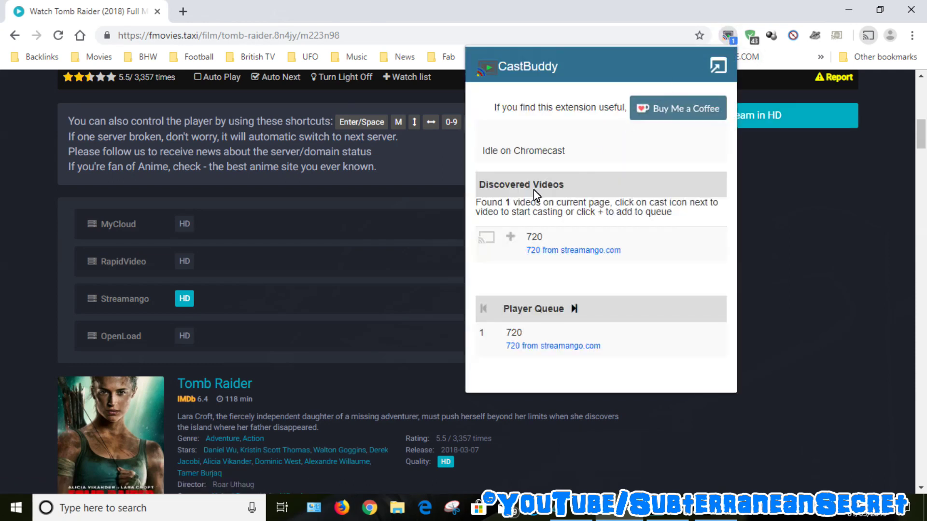
# Send the 720 video to Chromecast through CastBuddy, then close the CastBuddy panel
pyautogui.click(486, 240)
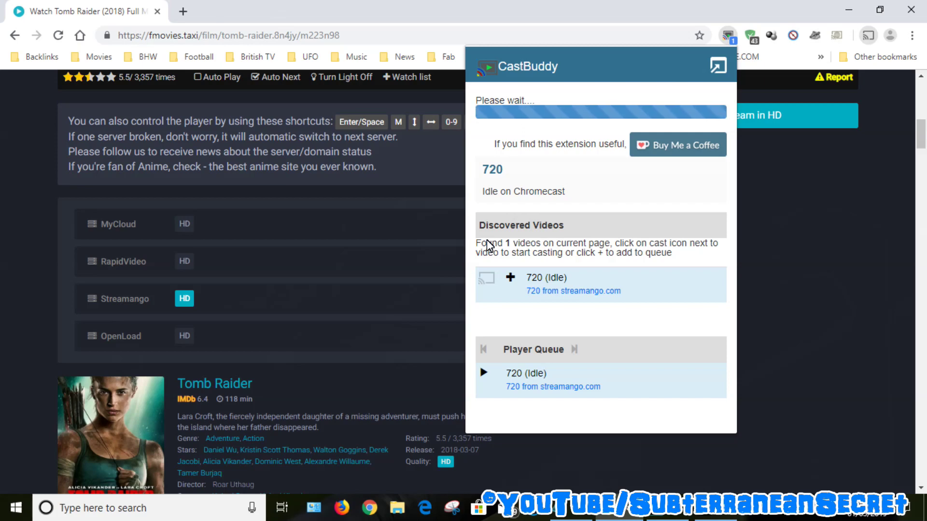
pyautogui.click(807, 218)
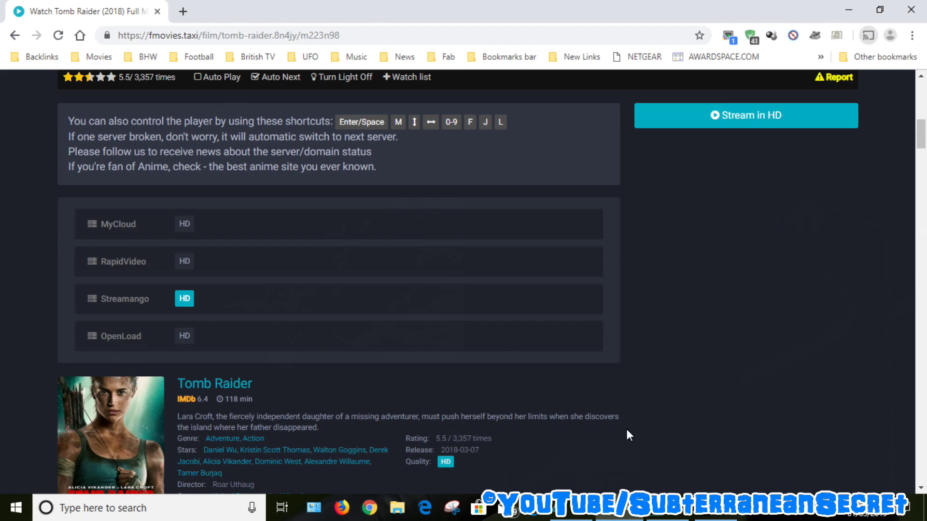
# Clear the Tomb Raider page address from Chrome's address bar
pyautogui.click(571, 459)
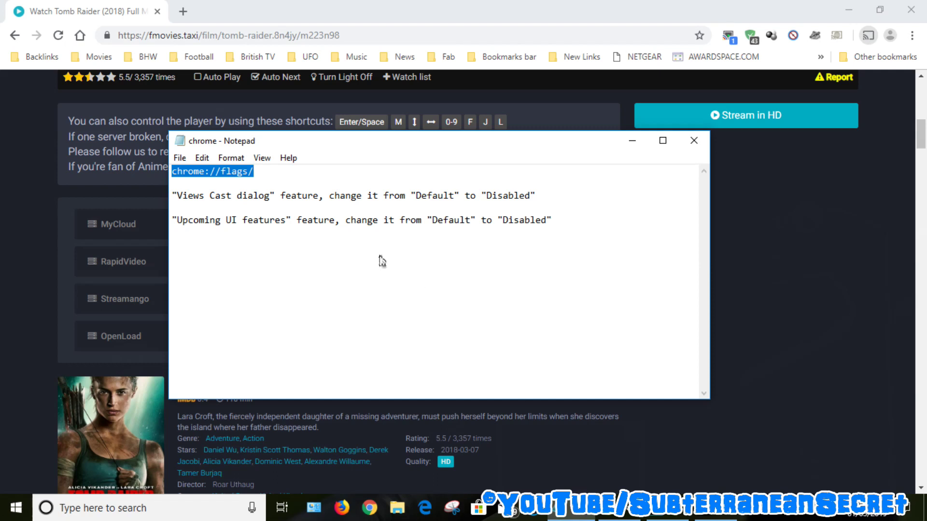
pyautogui.click(271, 175)
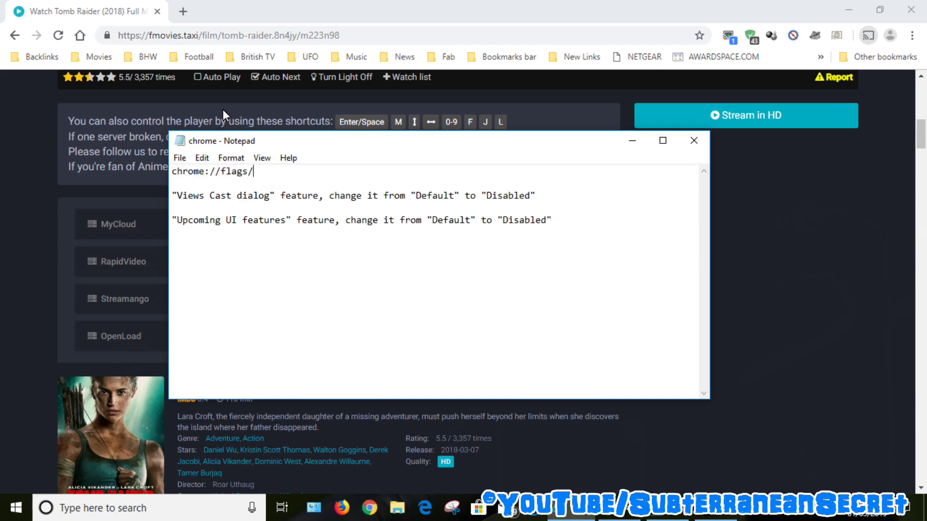
pyautogui.moveTo(340, 41); pyautogui.dragTo(135, 40)
pyautogui.press('BackSpace')
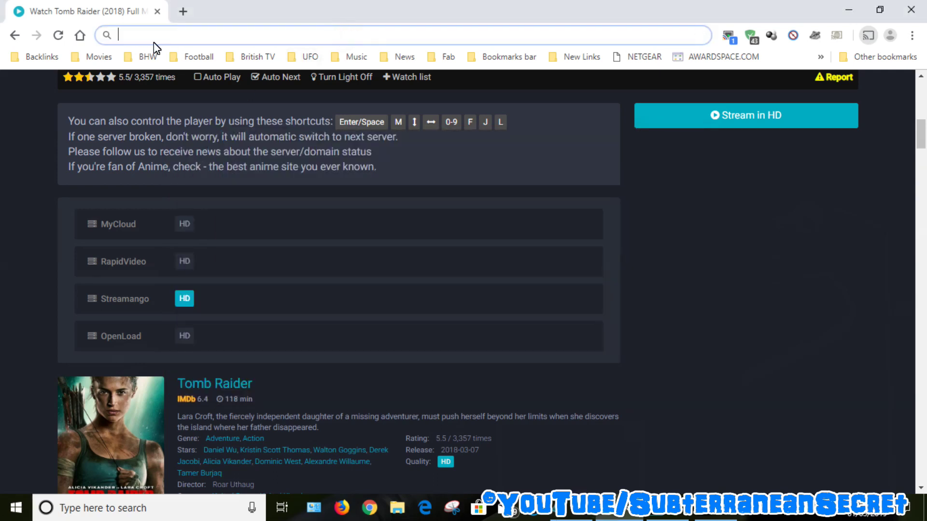
# Copy the chrome://flags/ address from the Notepad notes
pyautogui.click(571, 510)
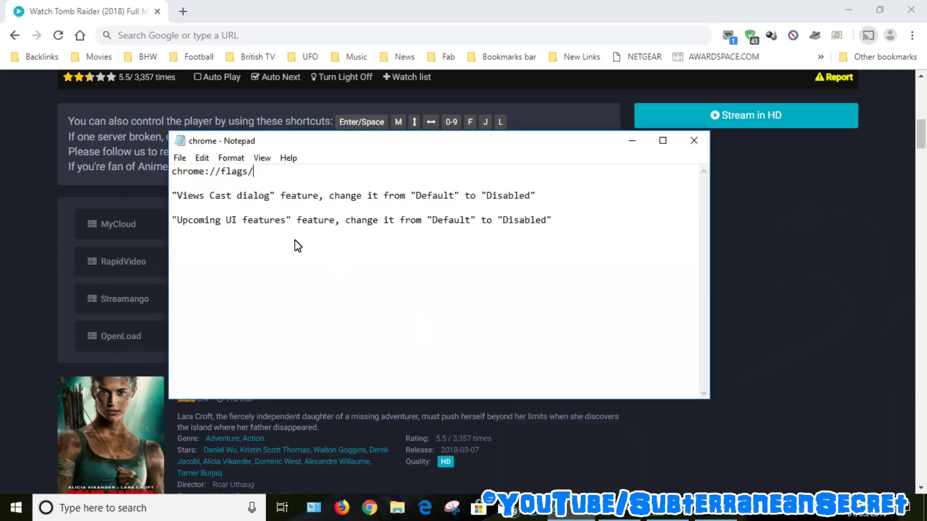
pyautogui.doubleClick(258, 171)
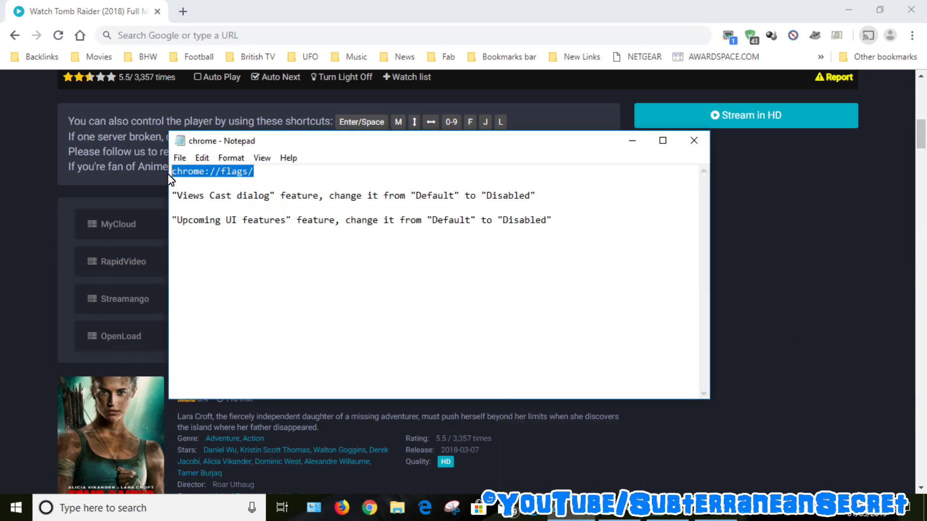
pyautogui.rightClick(224, 179)
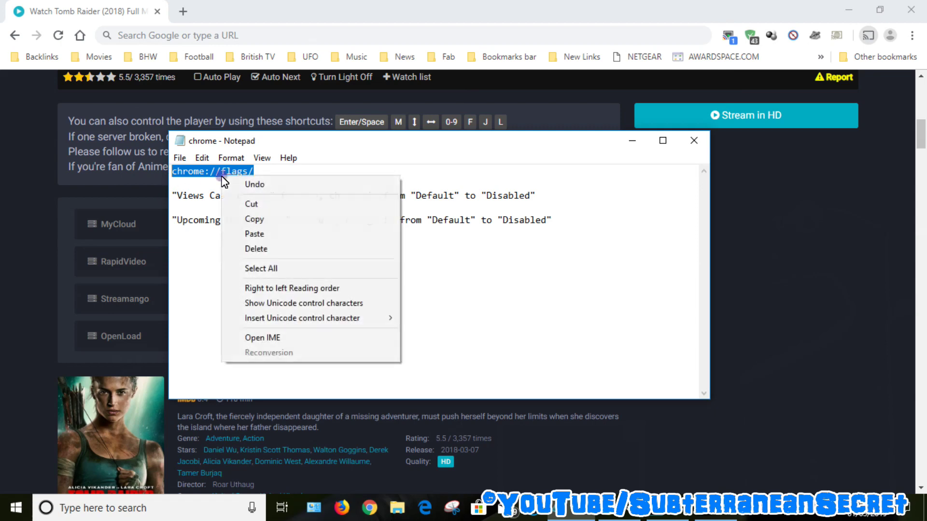
pyautogui.click(263, 220)
pyautogui.click(256, 38)
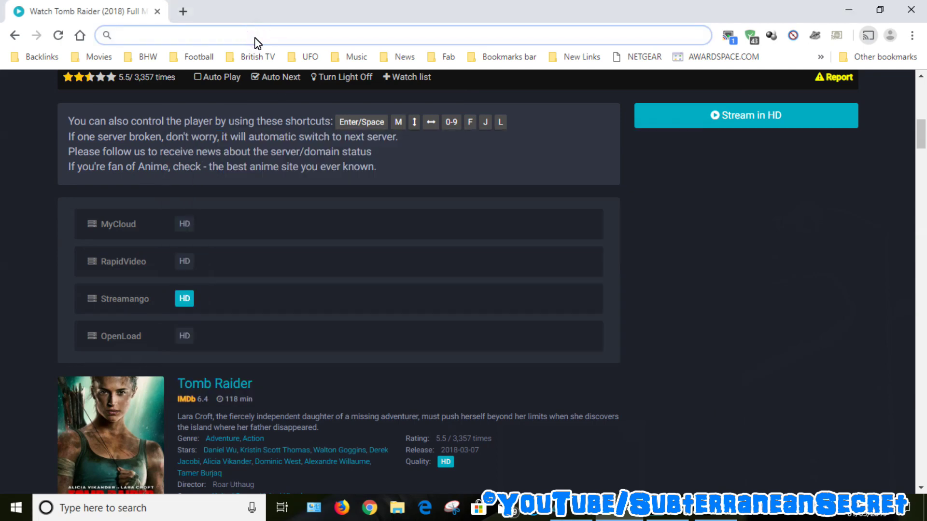
# Paste chrome://flags/ into the address bar and load the flags page
pyautogui.rightClick(255, 38)
pyautogui.click(298, 124)
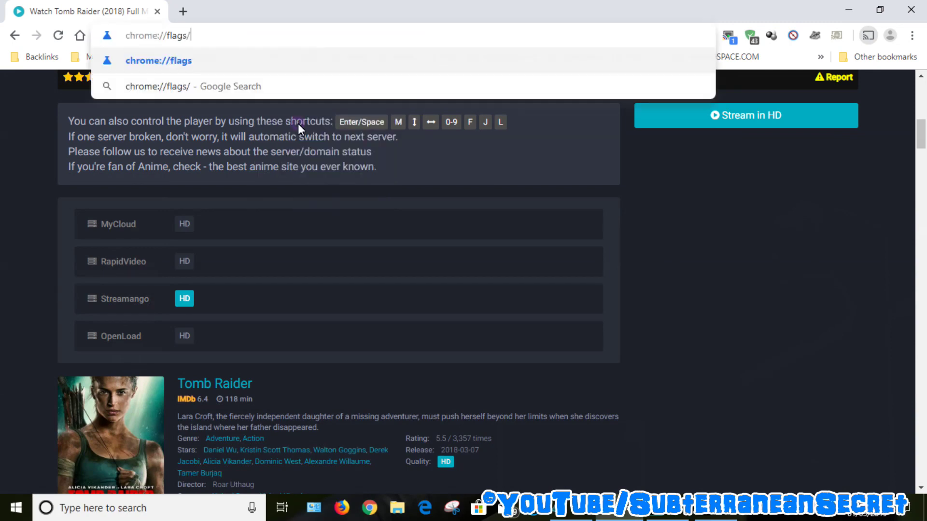
pyautogui.press('Return')
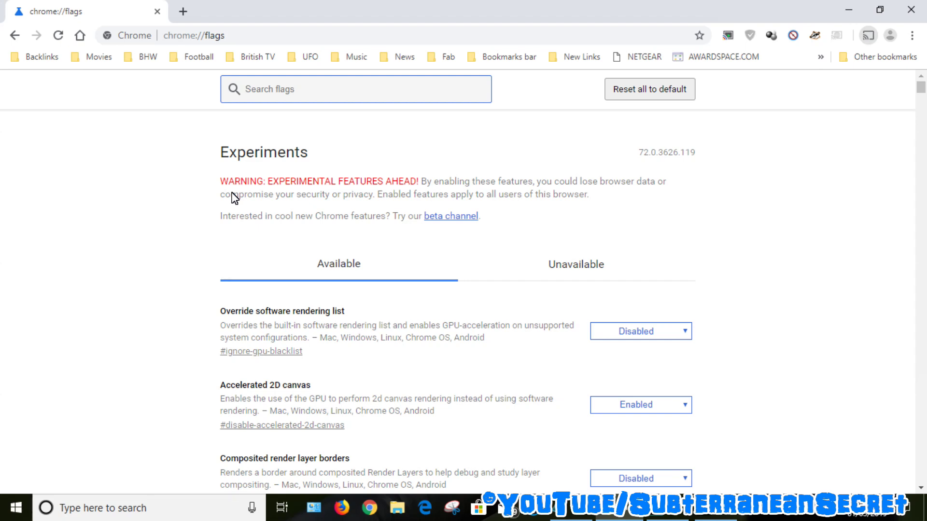
# Find the 'Views Cast dialog' flag using its name copied from Notepad, and open its dropdown
pyautogui.hotkey('ctrl', 'f')
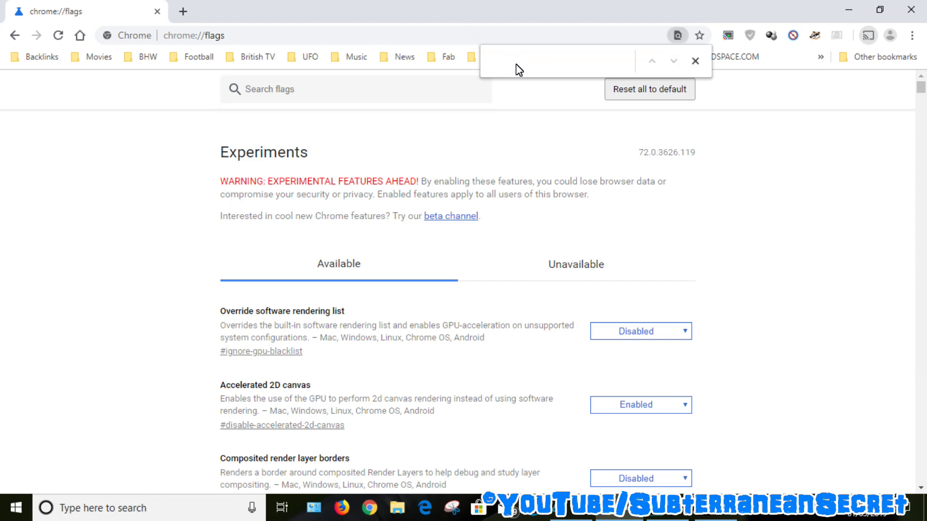
pyautogui.click(586, 518)
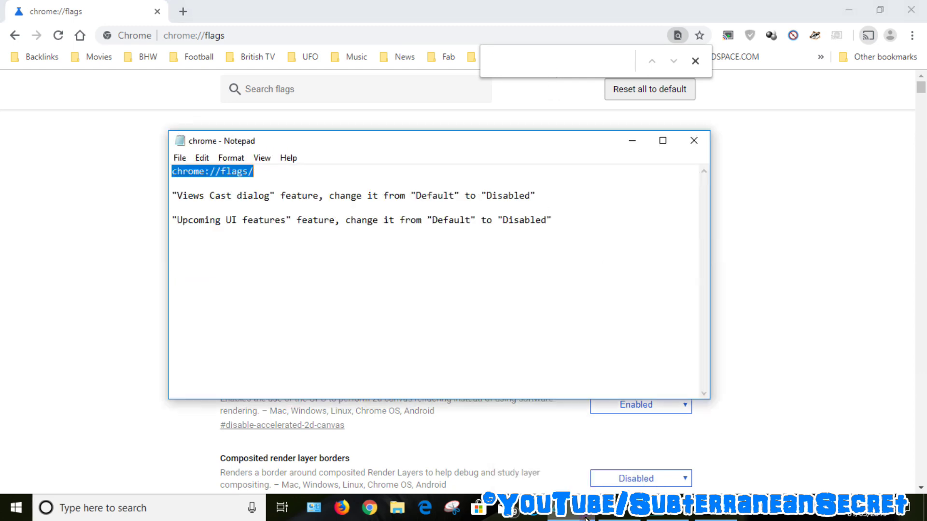
pyautogui.moveTo(270, 195); pyautogui.dragTo(179, 198)
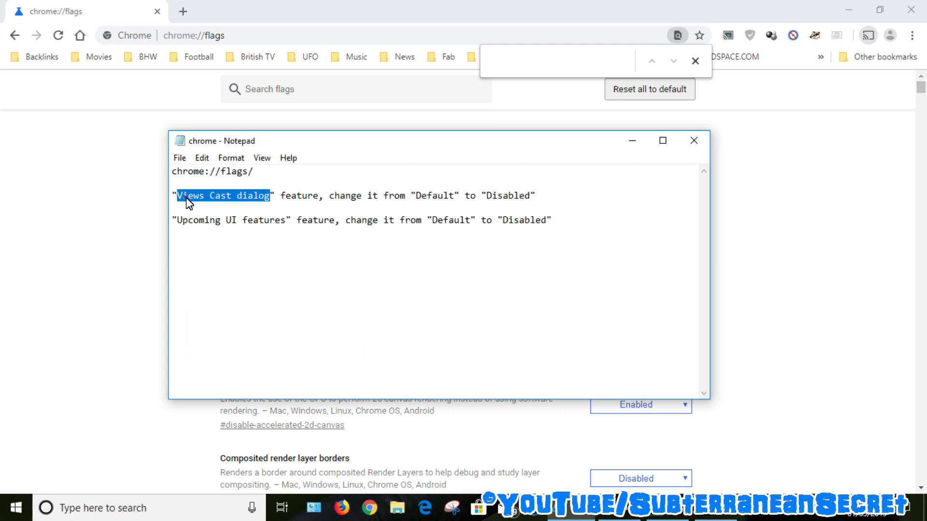
pyautogui.rightClick(180, 192)
pyautogui.click(233, 240)
pyautogui.click(542, 69)
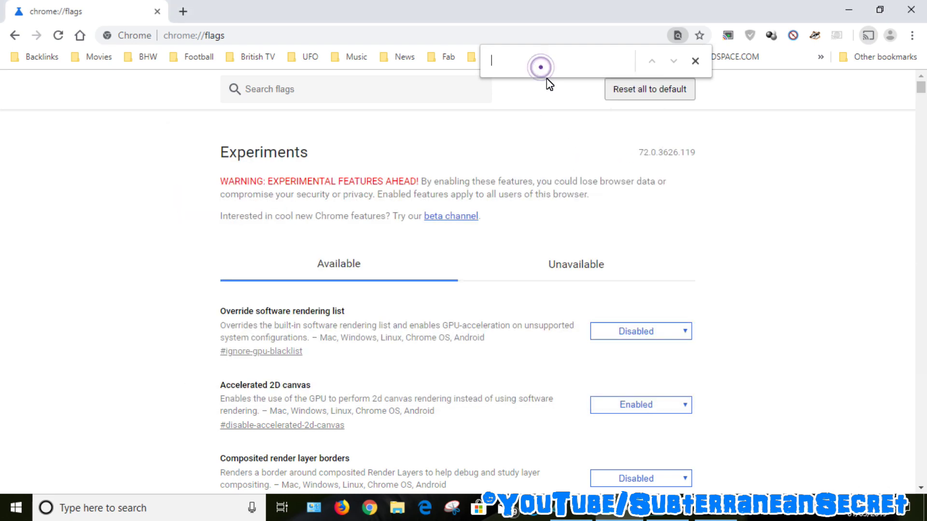
pyautogui.rightClick(529, 59)
pyautogui.click(570, 150)
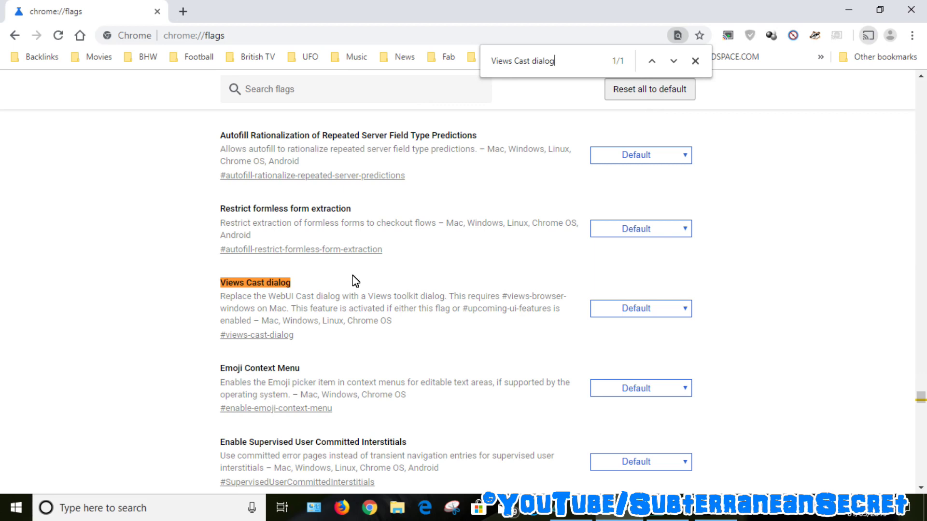
pyautogui.click(682, 308)
# Set Views Cast dialog to Disabled and copy 'Upcoming UI features' from the Notepad notes
pyautogui.click(642, 346)
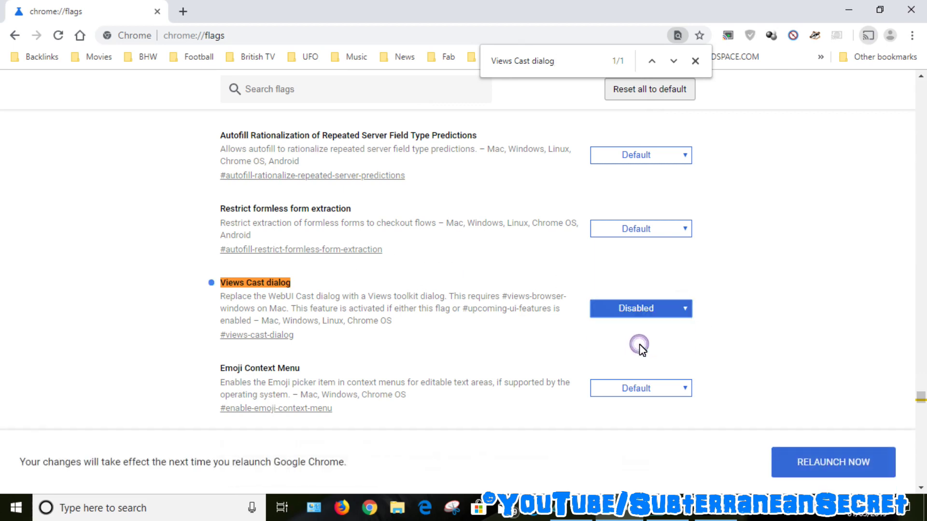
pyautogui.click(575, 497)
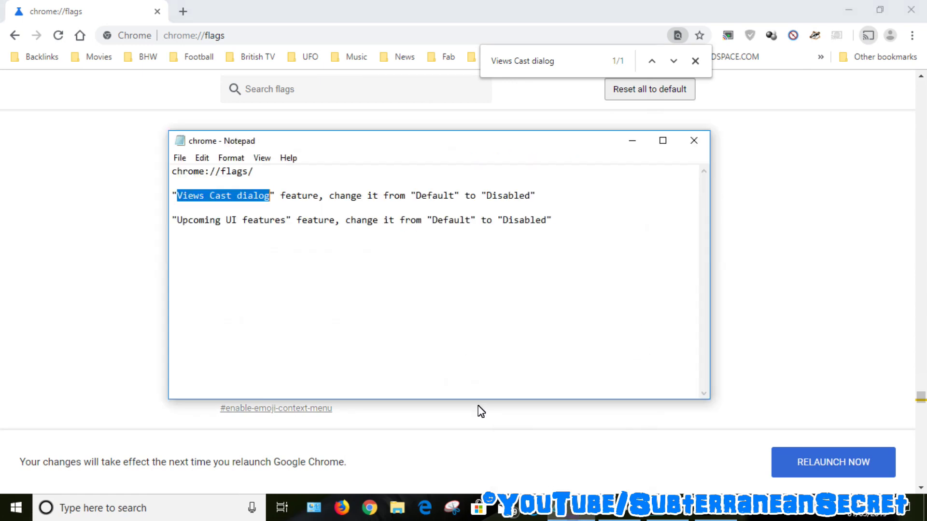
pyautogui.moveTo(286, 221); pyautogui.dragTo(178, 222)
pyautogui.rightClick(178, 223)
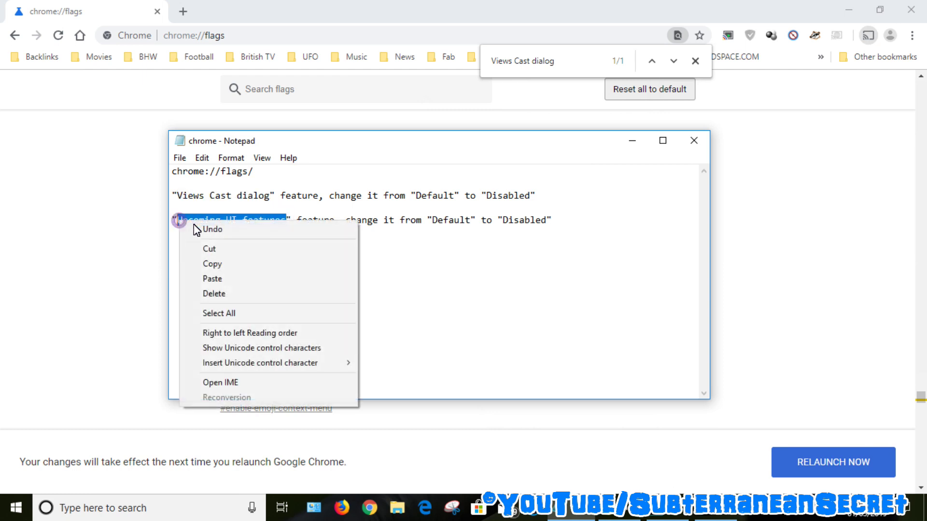
pyautogui.click(225, 264)
# Find 'Use all upcoming UI features', set it to Disabled, and relaunch Chrome
pyautogui.click(555, 61)
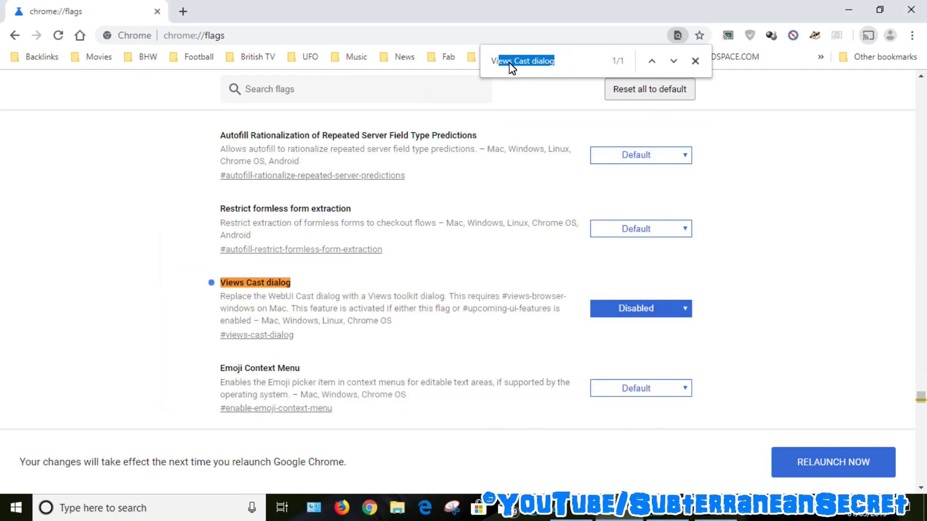
pyautogui.press('BackSpace')
pyautogui.rightClick(512, 68)
pyautogui.click(541, 150)
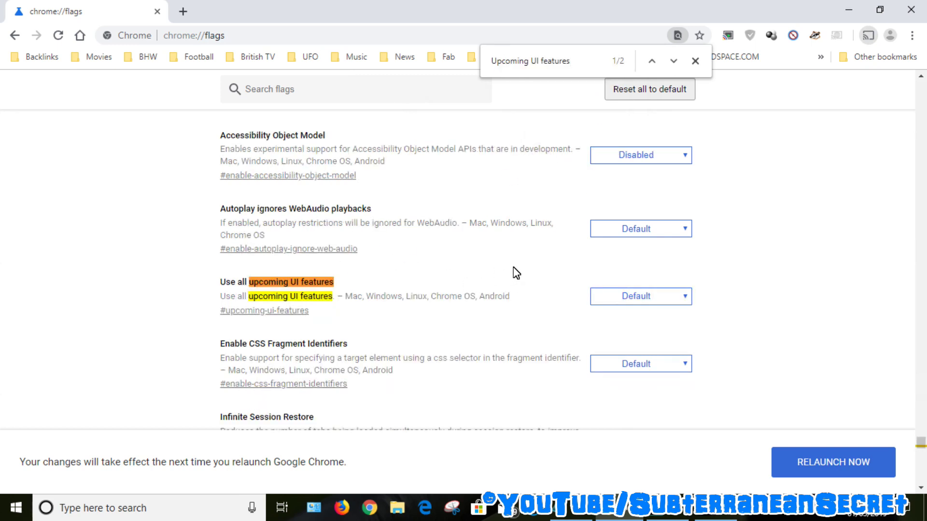
pyautogui.click(673, 296)
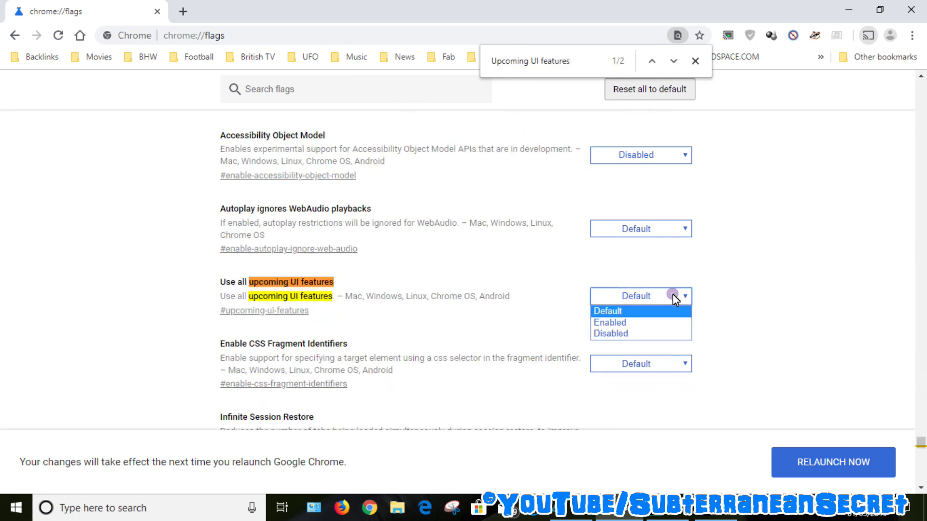
pyautogui.click(636, 334)
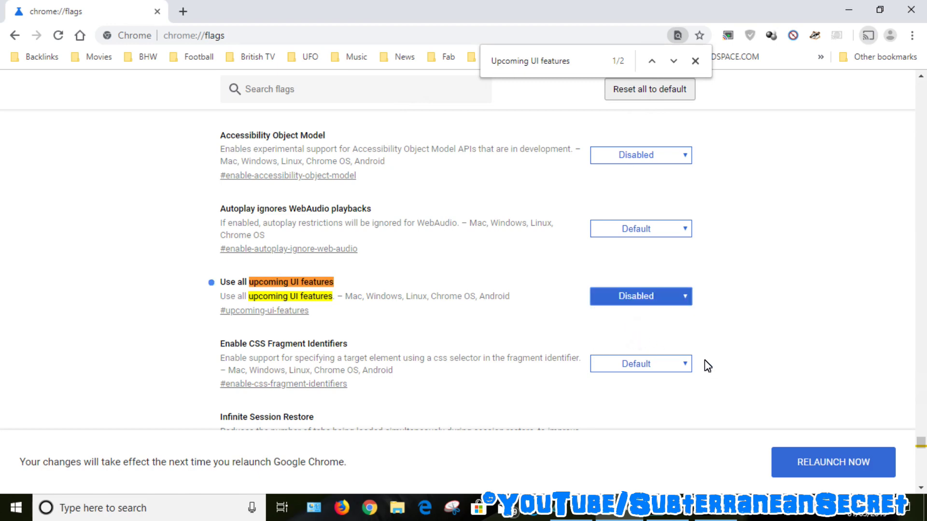
pyautogui.click(829, 459)
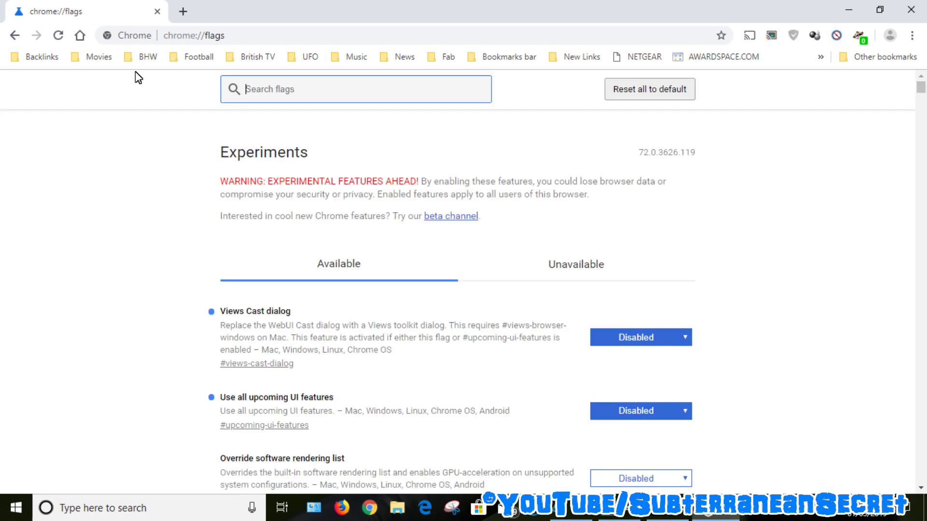
# Open FMovies from the Movies bookmarks and pick Tomb Raider from its suggestions
pyautogui.click(99, 57)
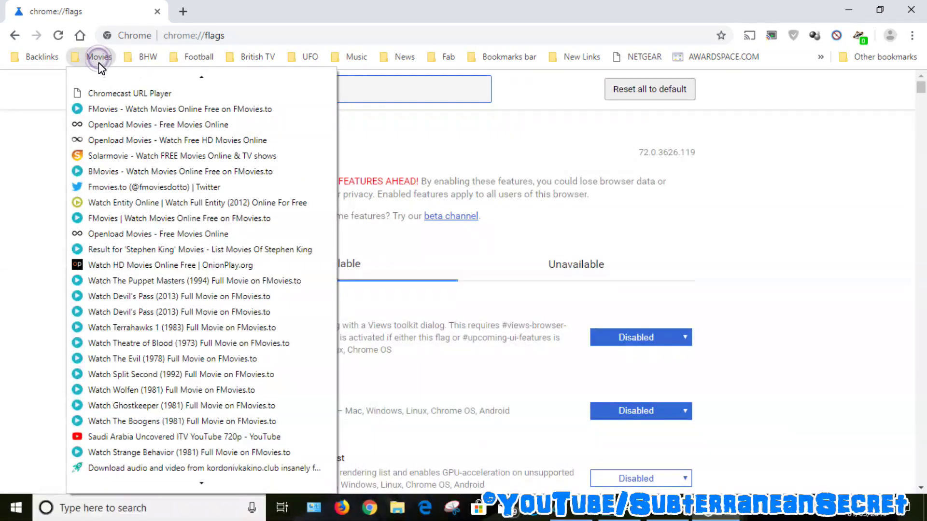
pyautogui.click(119, 103)
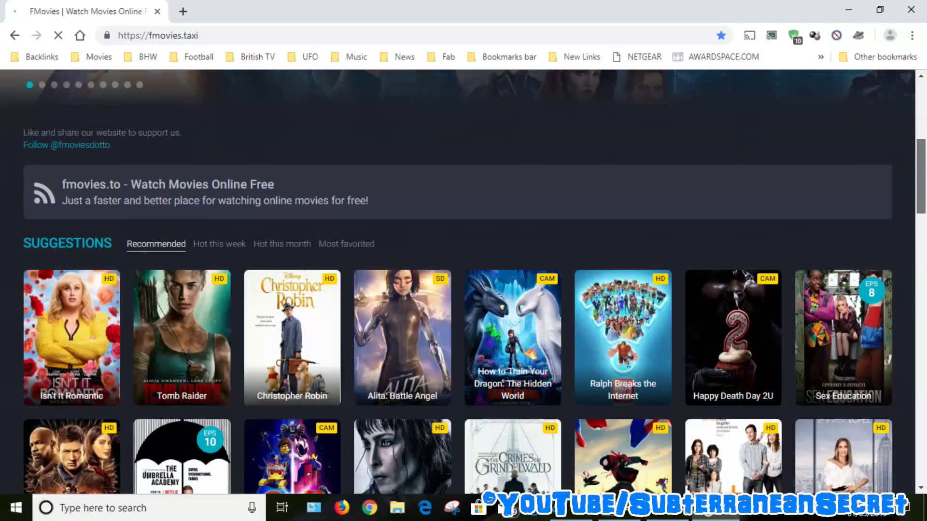
pyautogui.scroll(-4, 525, 213)
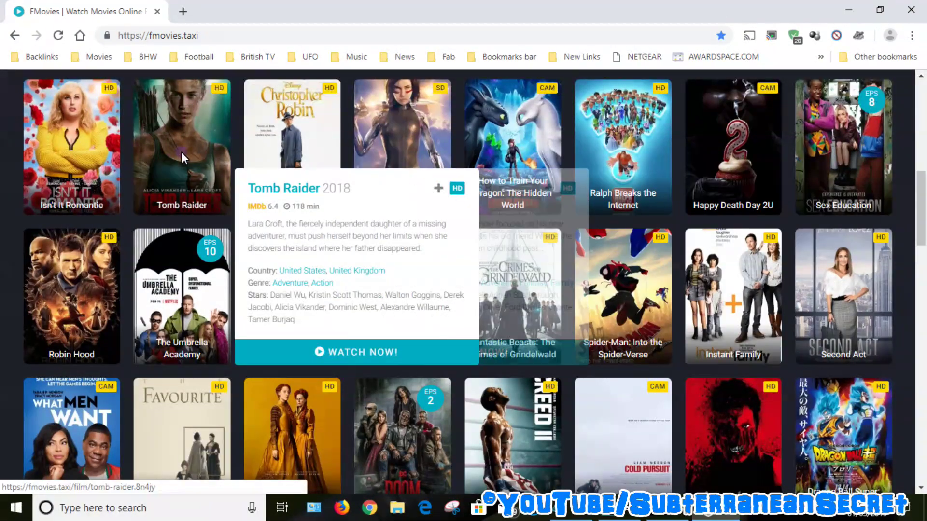
pyautogui.click(182, 152)
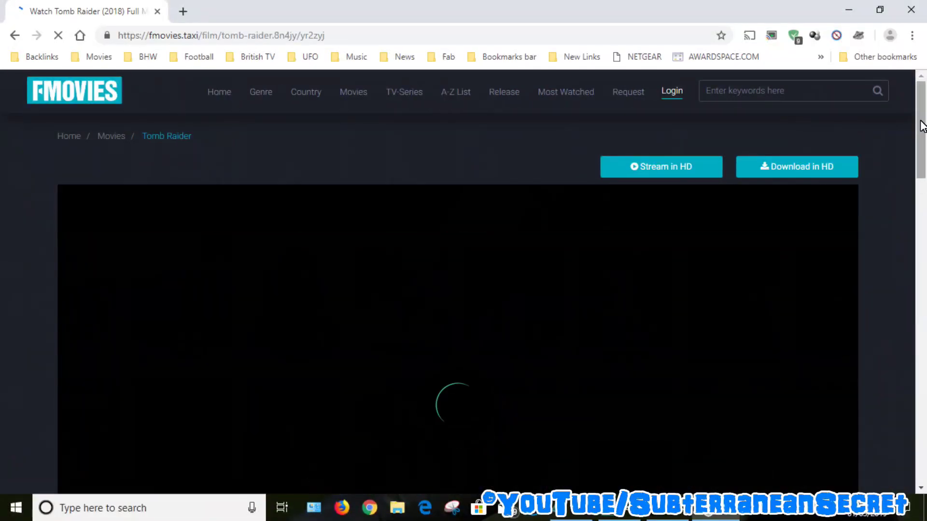
# Scroll down the Tomb Raider page to the Streamango video player
pyautogui.moveTo(922, 125); pyautogui.dragTo(924, 277)
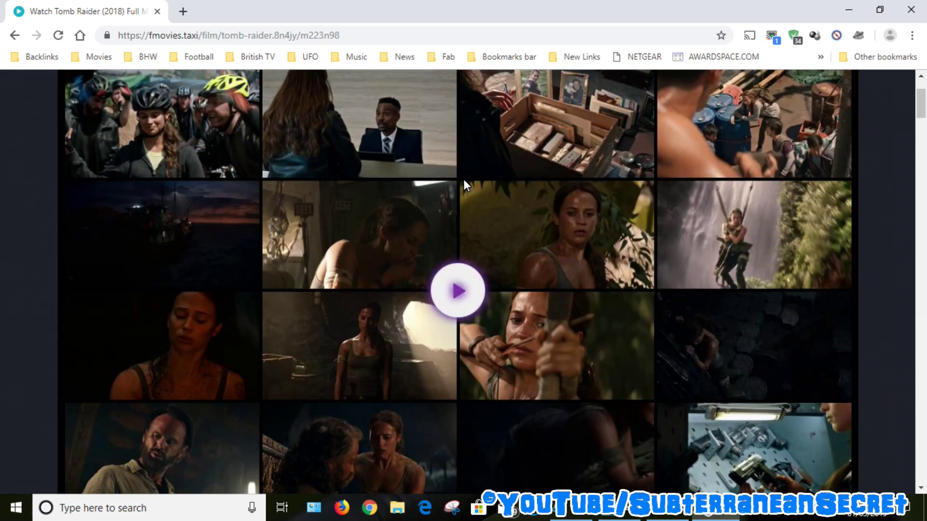
# Cast the 720 streamango Tomb Raider video to the Bedroom TV Chromecast with CastBuddy
pyautogui.click(770, 38)
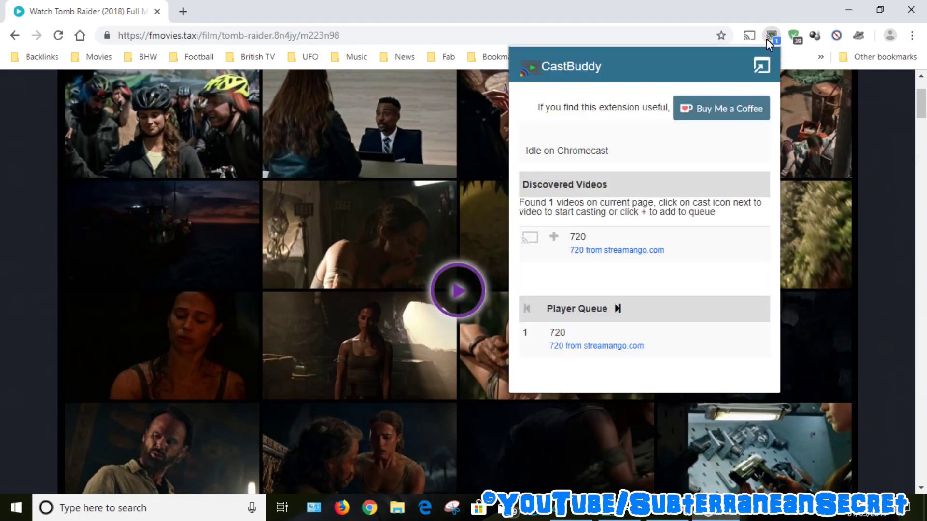
pyautogui.click(529, 237)
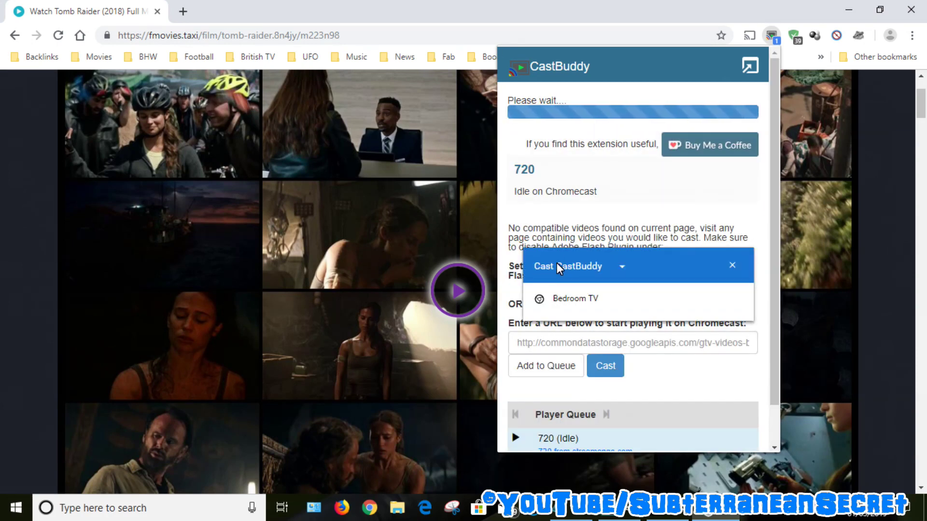
pyautogui.click(571, 299)
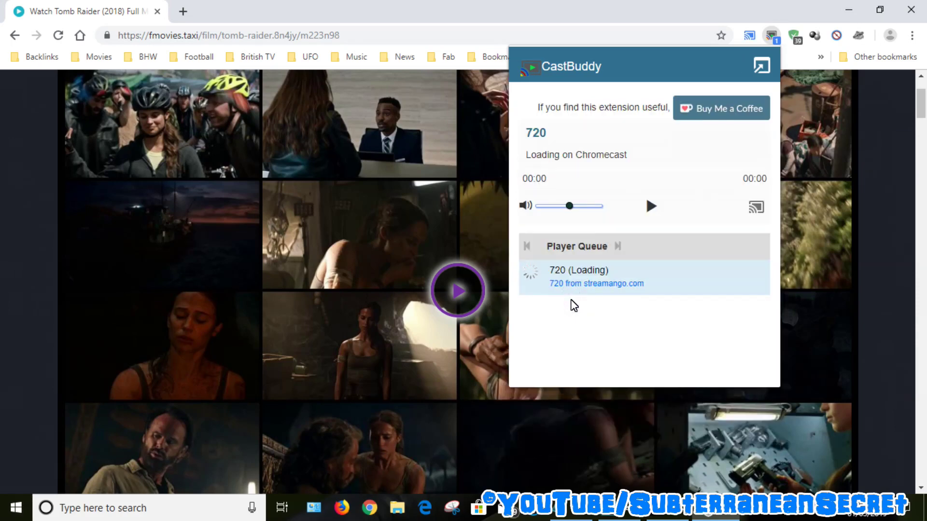